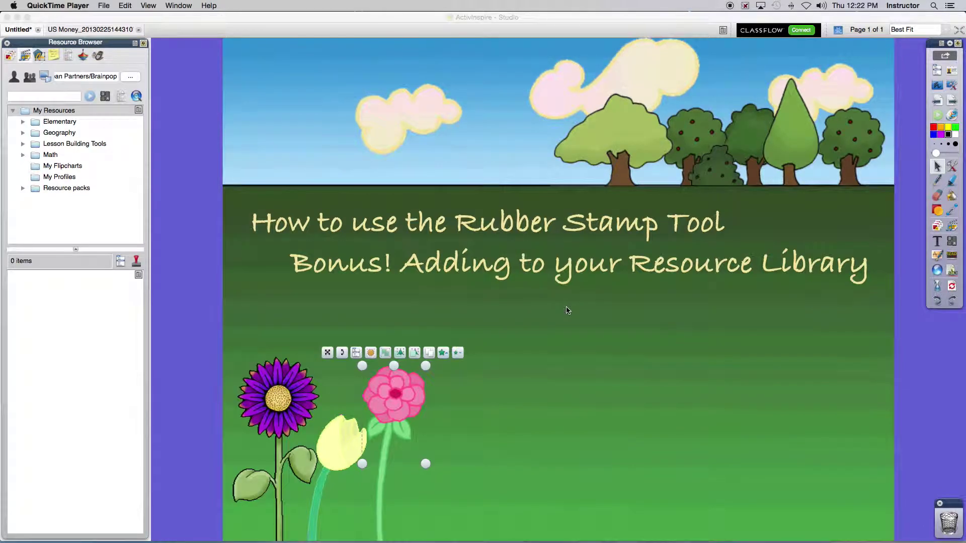
- Stamp extra pink flower, yellow tulip and purple flower copies in a row along the page bottom
left_click_drag(406, 373, 520, 392)
left_click_drag(346, 410, 465, 434)
left_click_drag(283, 400, 589, 399)
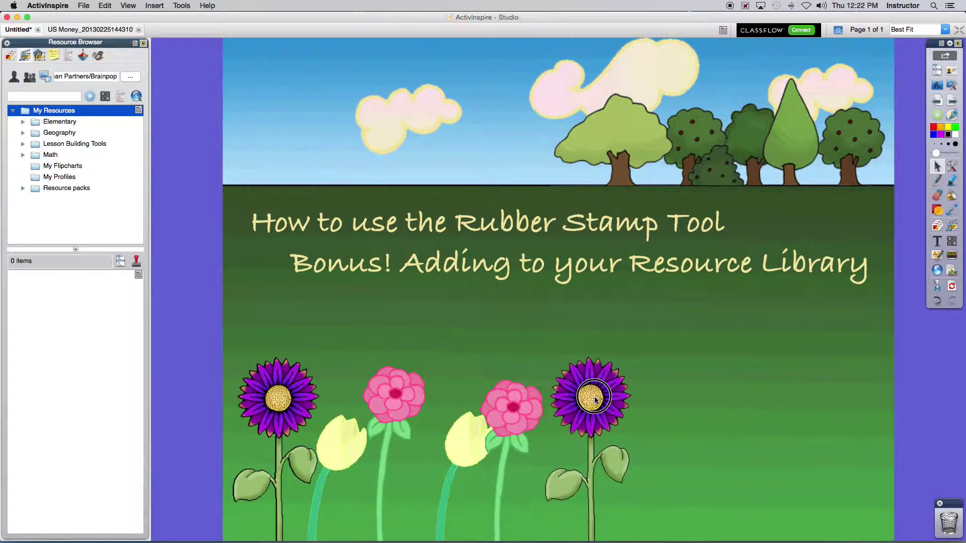
left_click_drag(391, 401, 663, 403)
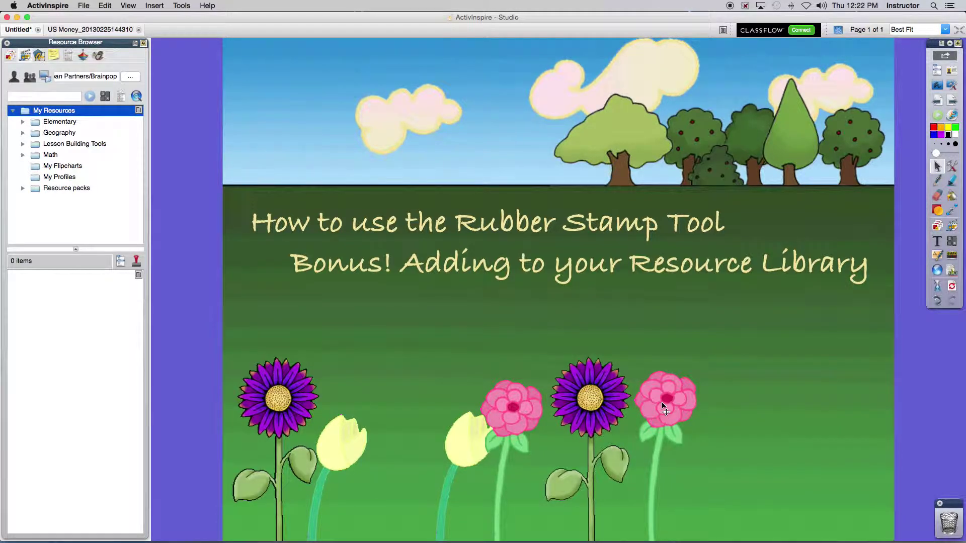
left_click_drag(330, 448, 395, 436)
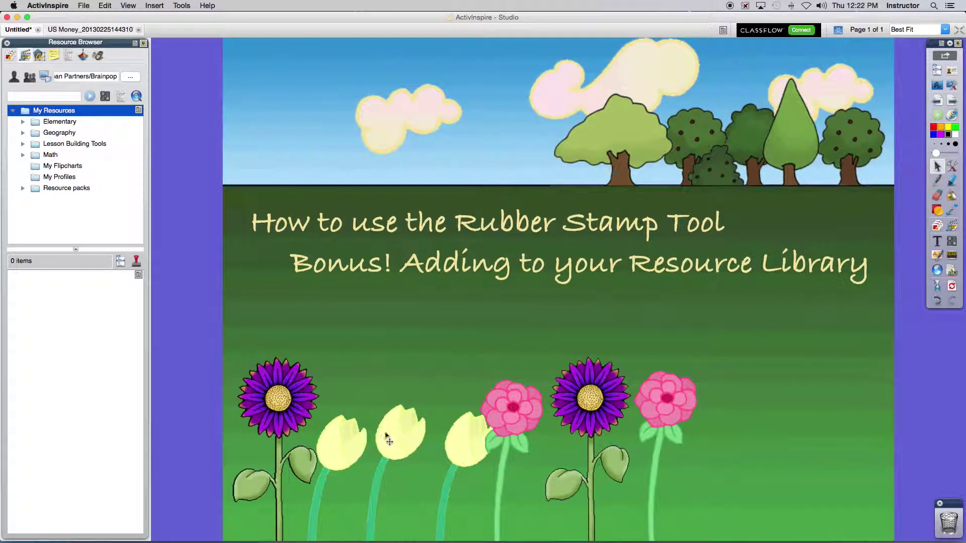
left_click_drag(278, 399, 437, 393)
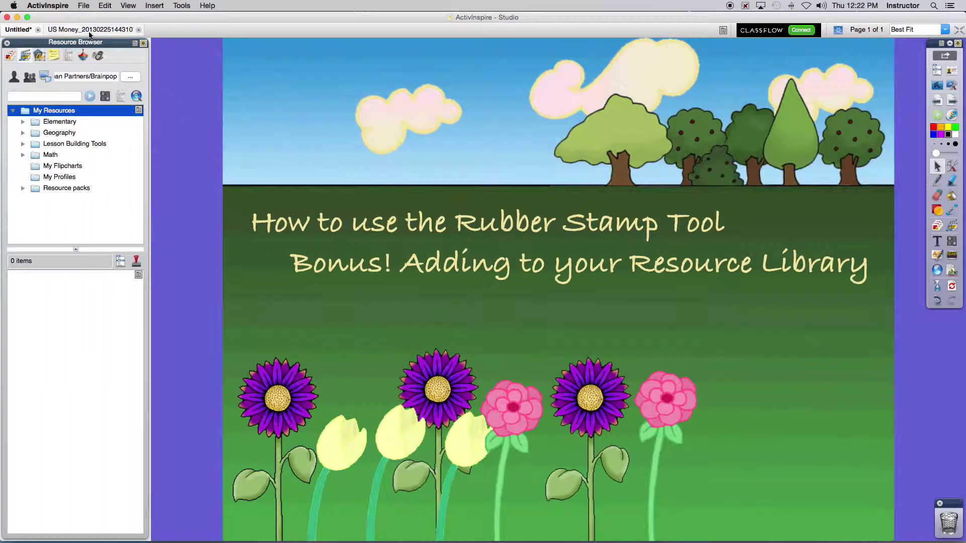
- Switch to the U.S. Money flipchart tab
left_click(89, 31)
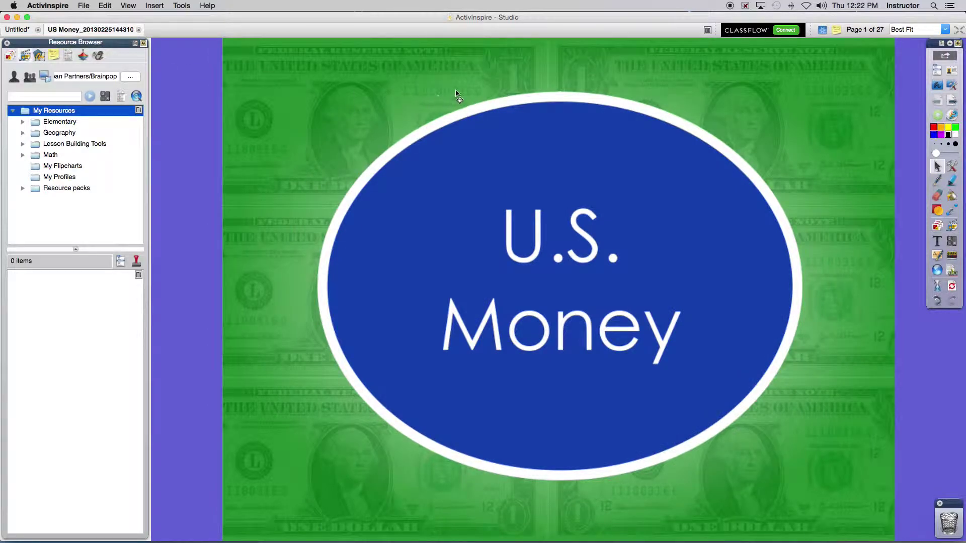
- Go to page 3, Penny, and expand the Math and Money library folders
left_click(954, 103)
left_click(954, 103)
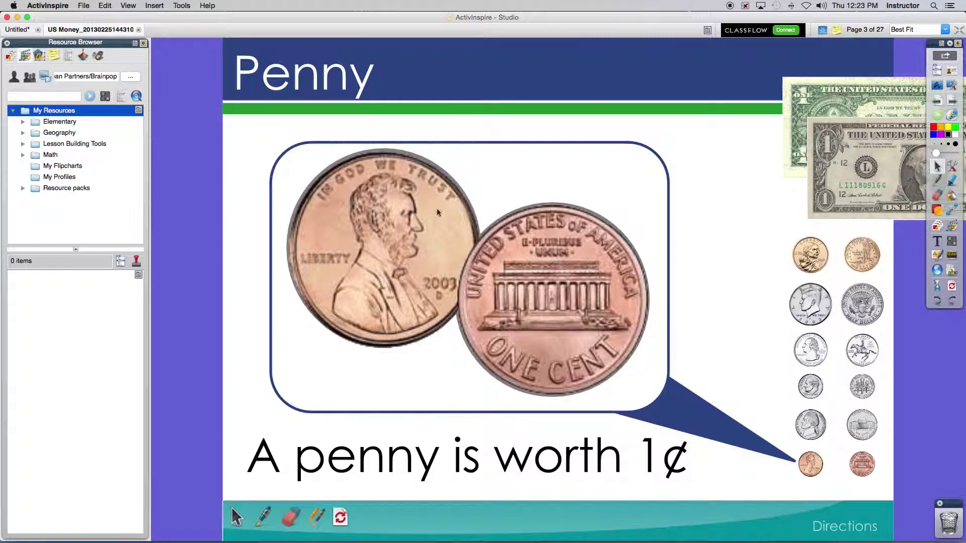
left_click(23, 156)
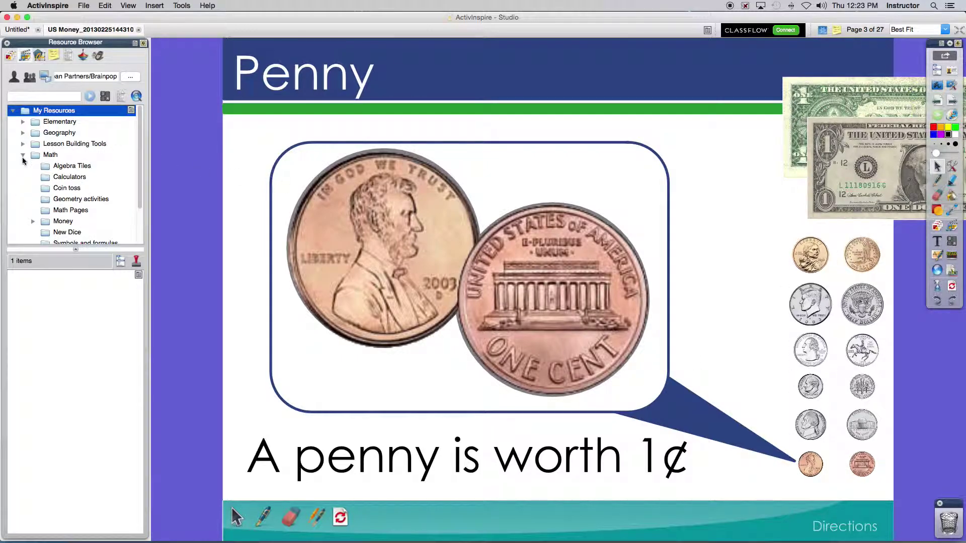
left_click(33, 223)
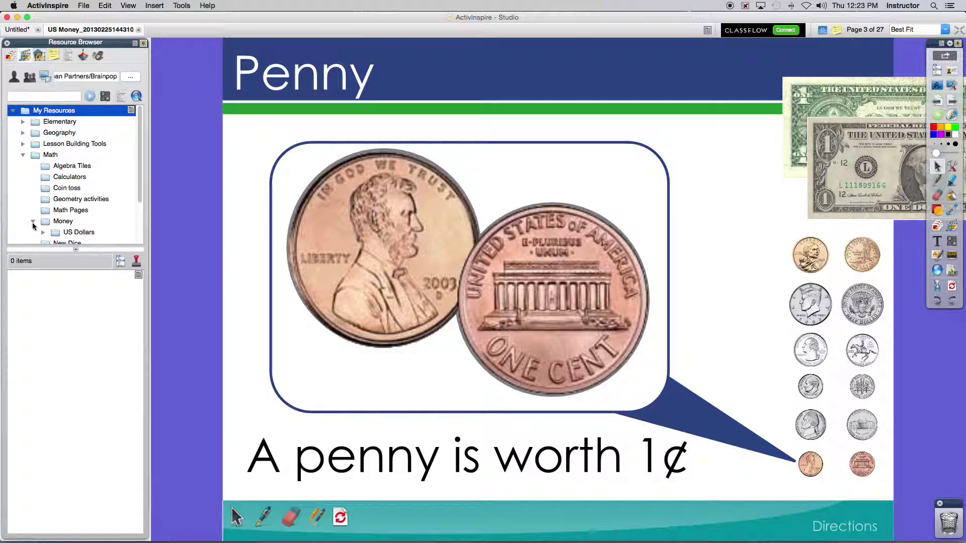
- Expand US Dollars and New US Money, then select the New US Money folder
scroll(32, 226, "down", 2)
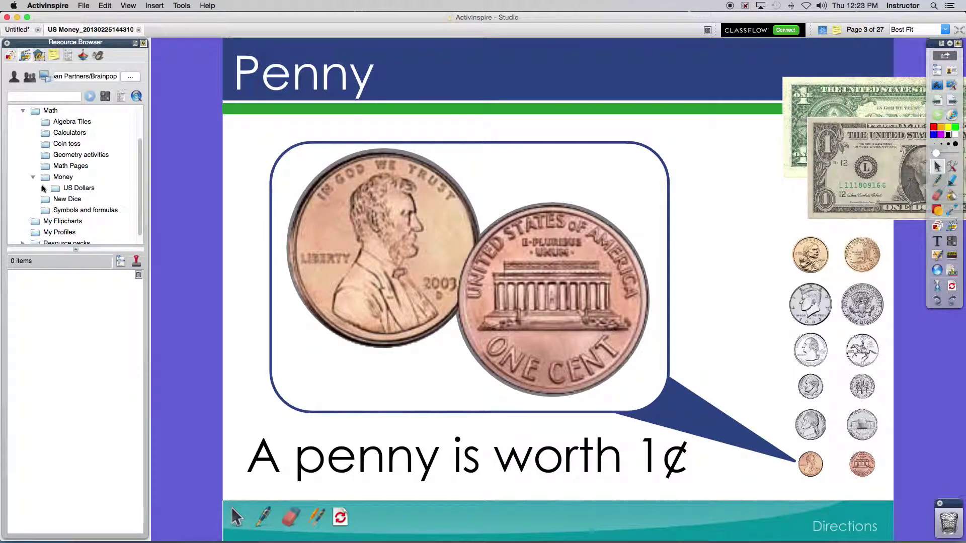
left_click(43, 189)
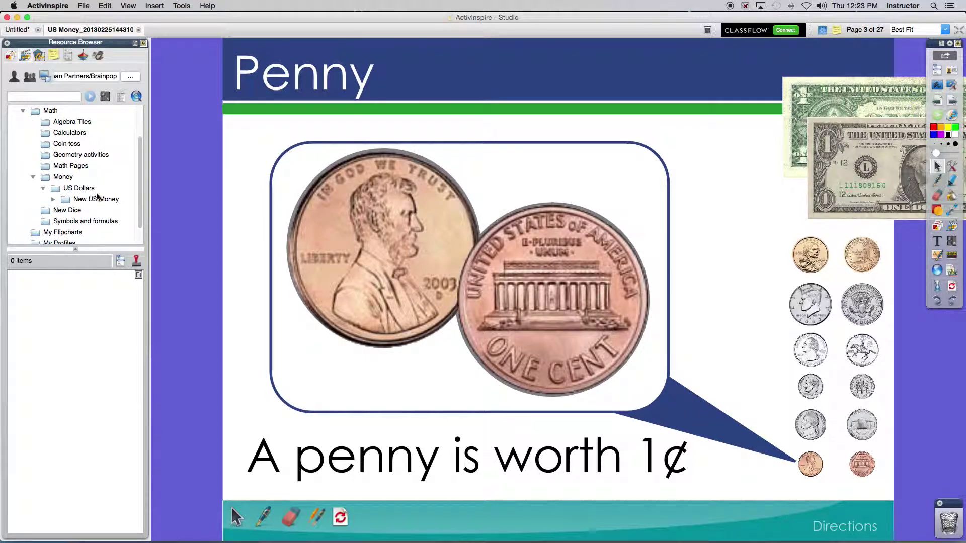
left_click(53, 200)
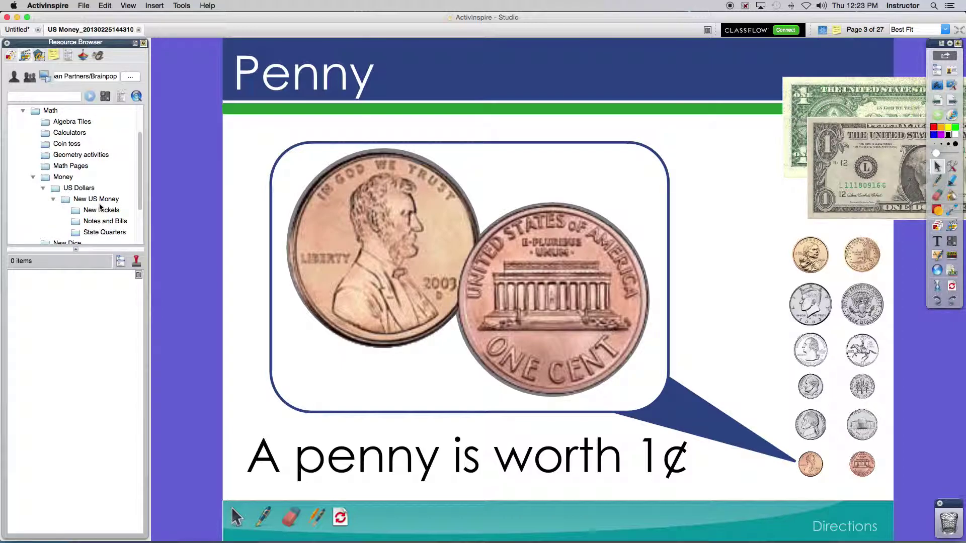
left_click(91, 223)
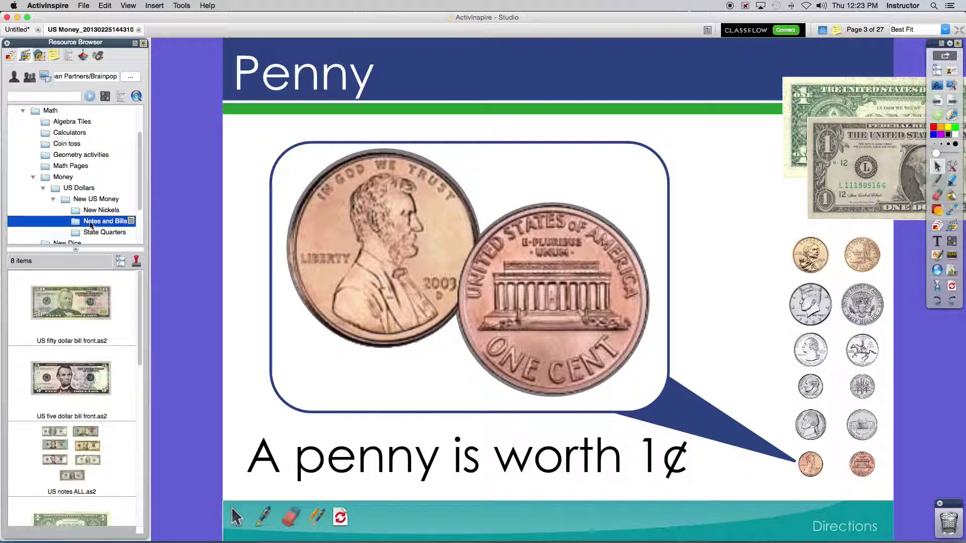
left_click(83, 201)
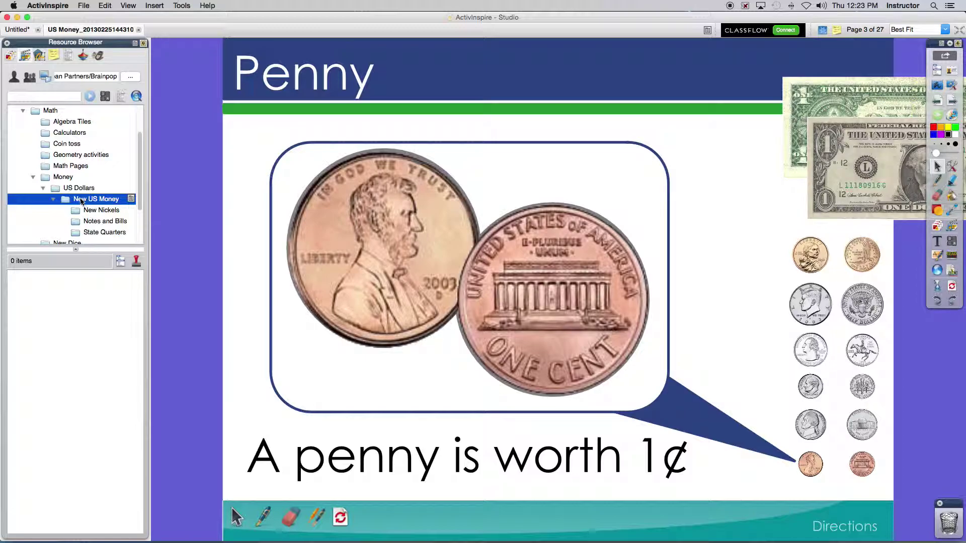
left_click(131, 200)
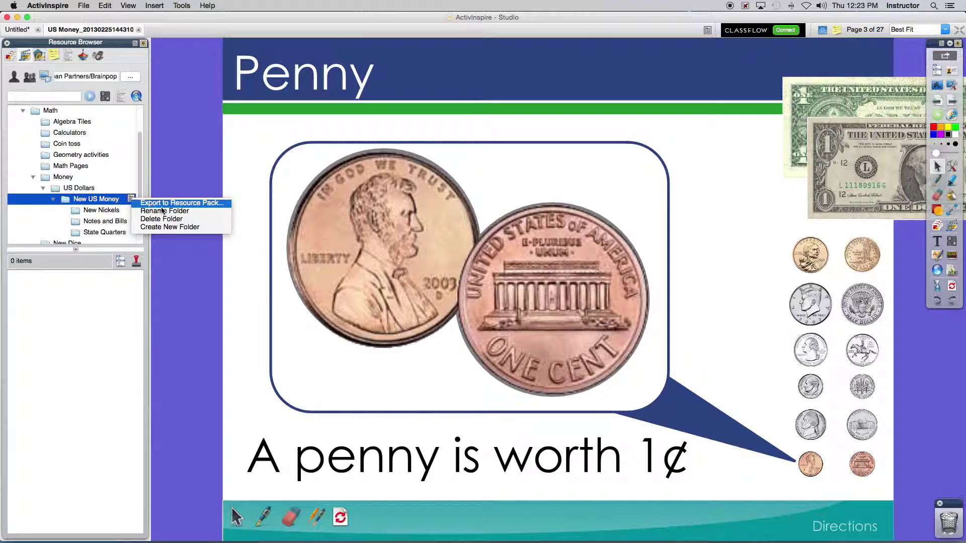
- Create a new folder named Coins inside New US Money
left_click(180, 227)
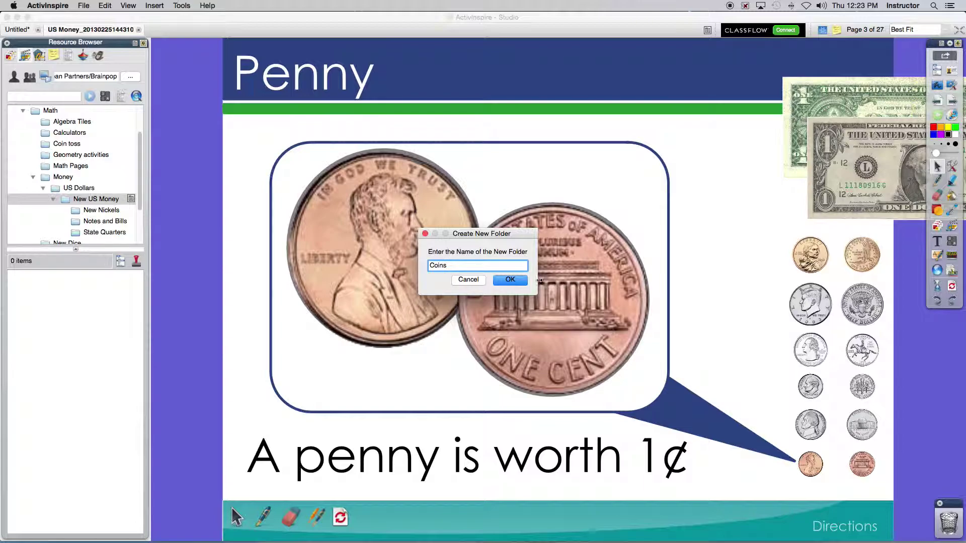
key("Return")
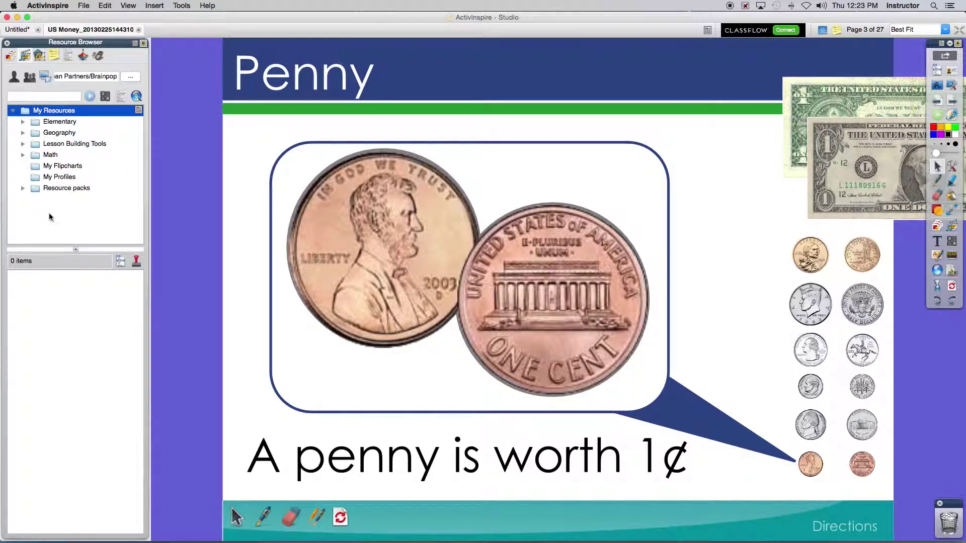
- Expand Math > Money > US Dollars > New US Money and open the empty Coins folder
left_click(21, 157)
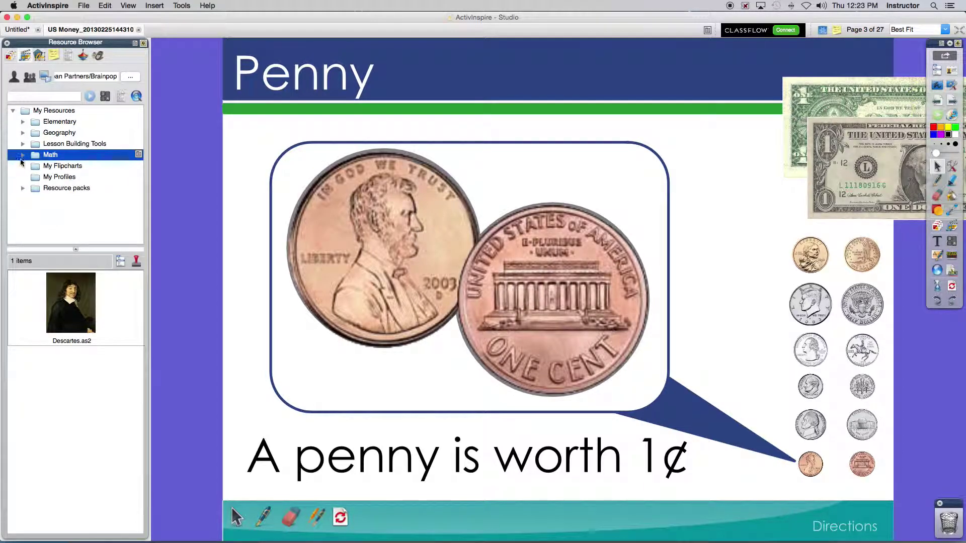
left_click(22, 155)
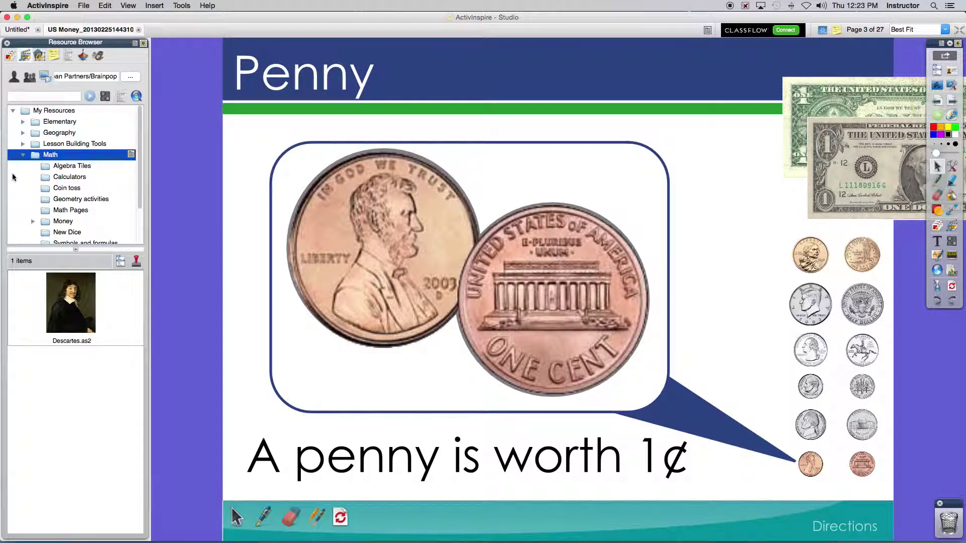
left_click(33, 221)
scroll(33, 221, "down", 1)
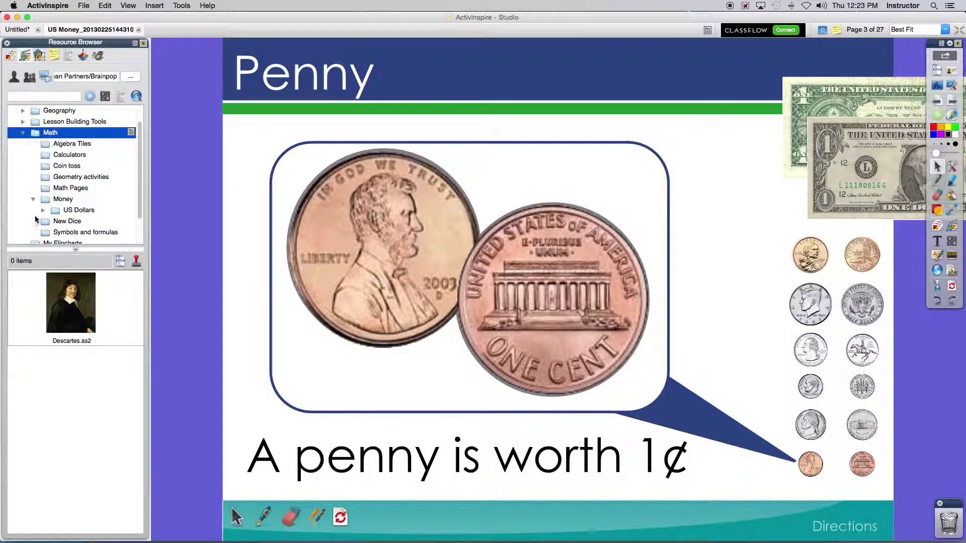
left_click(43, 210)
left_click(53, 221)
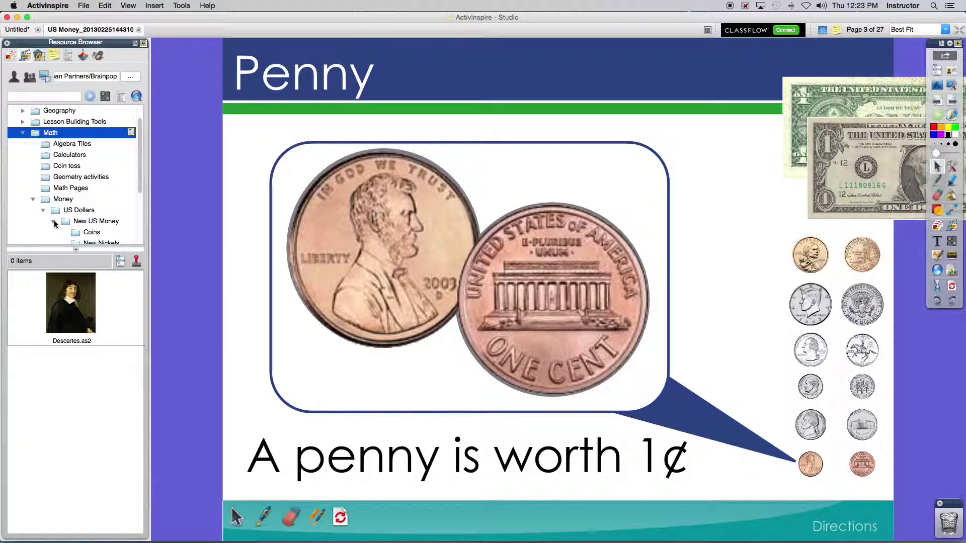
left_click(83, 234)
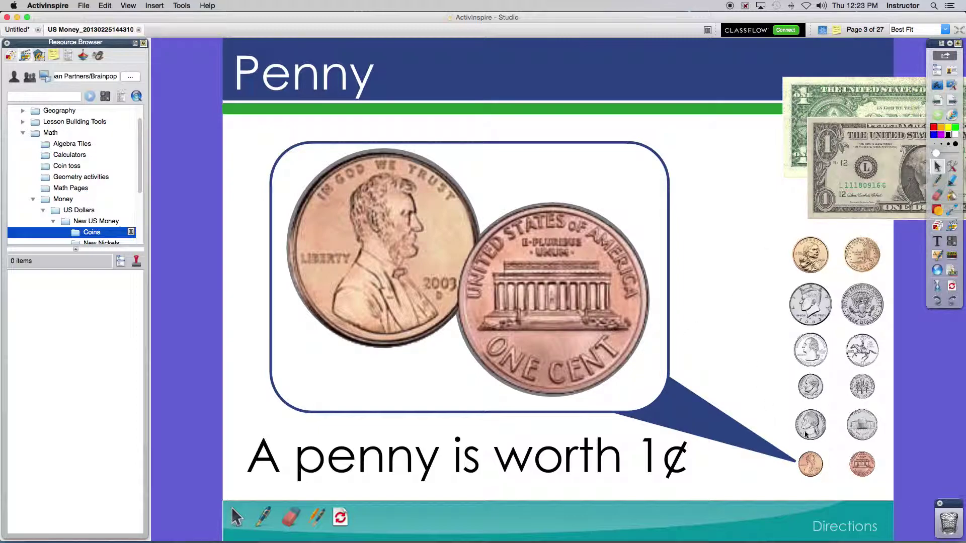
- Switch the flipchart to design mode and drag the small penny face onto the white area
left_click(741, 420)
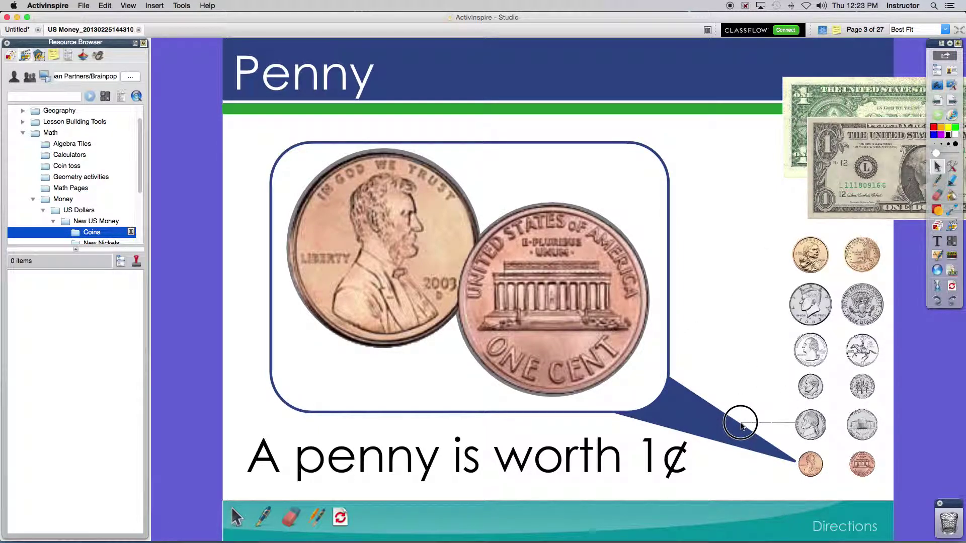
left_click(744, 425)
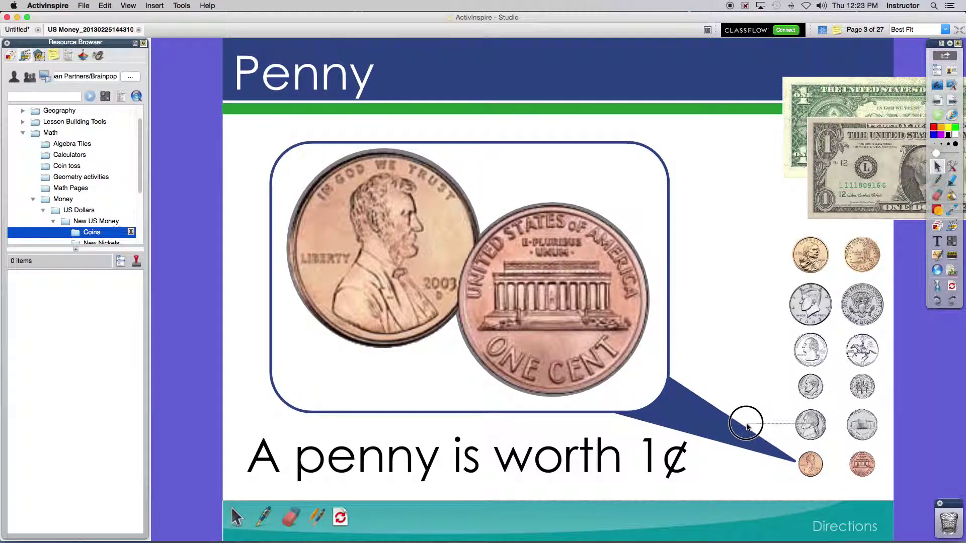
left_click(772, 429)
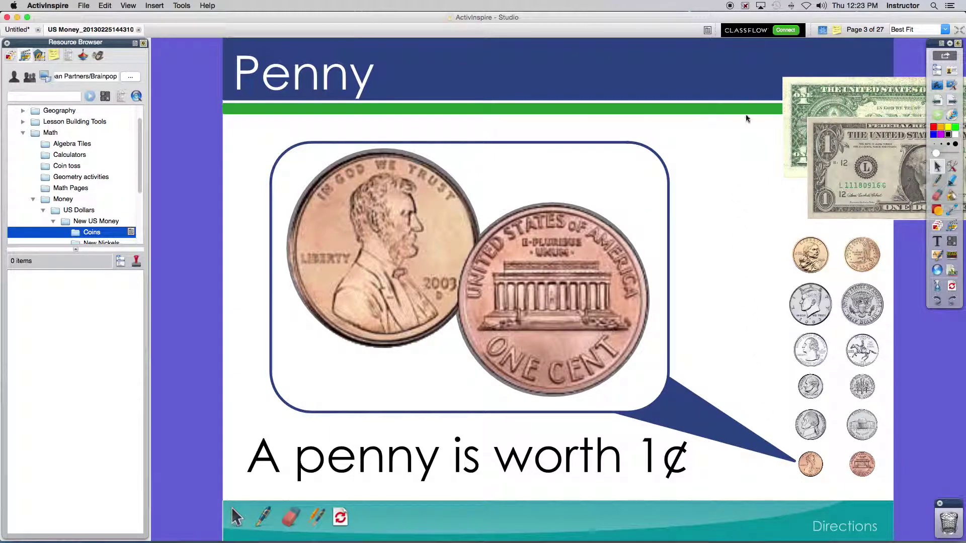
left_click(823, 30)
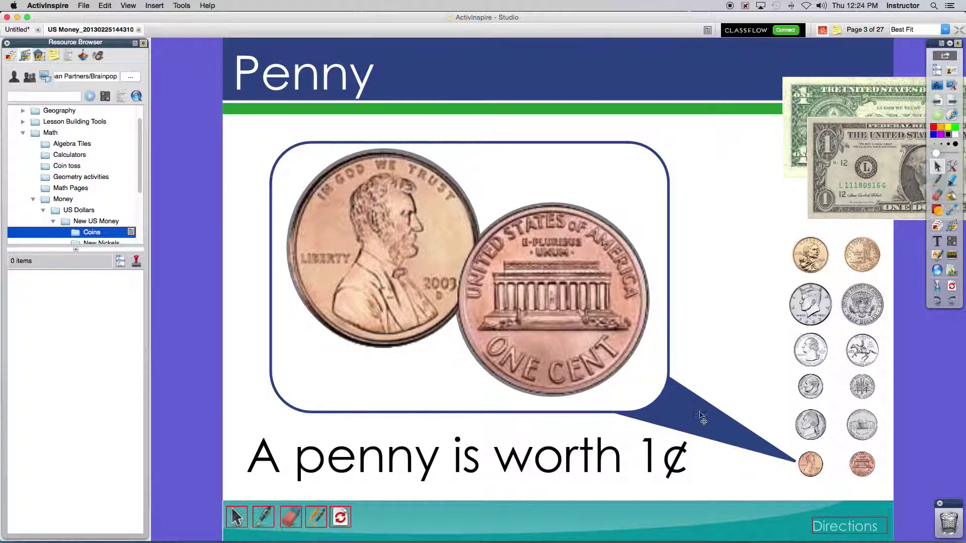
left_click_drag(809, 463, 707, 313)
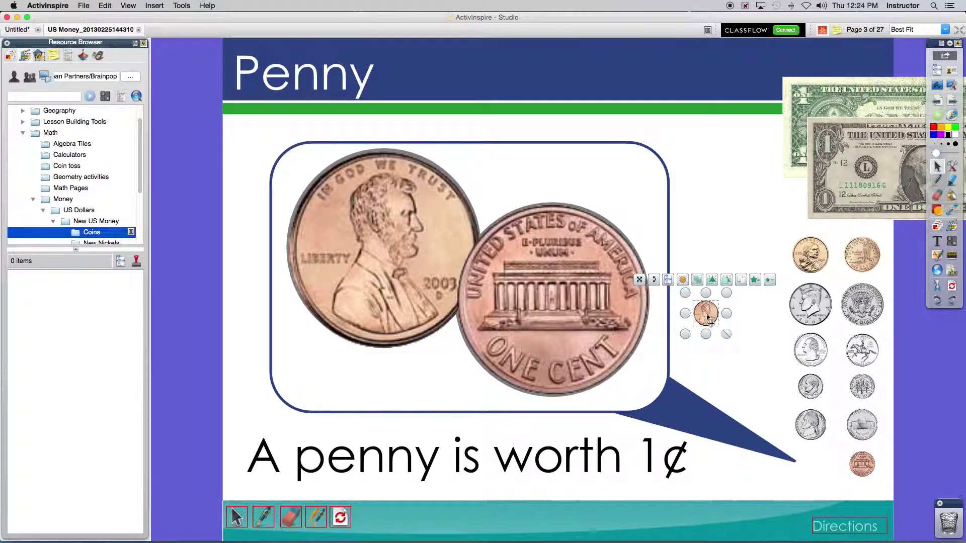
- Unlock and enlarge the penny face, then save it into the Coins library folder
left_click(668, 280)
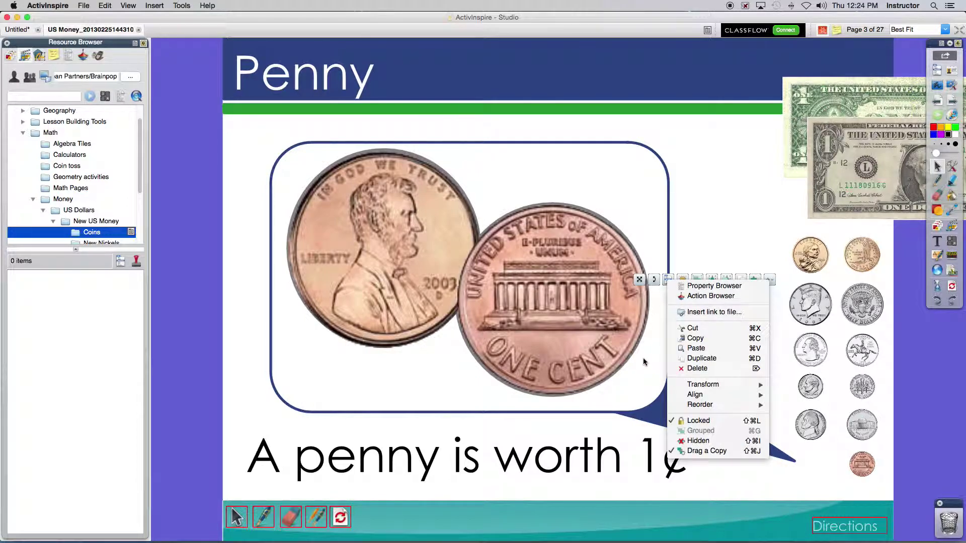
left_click(696, 425)
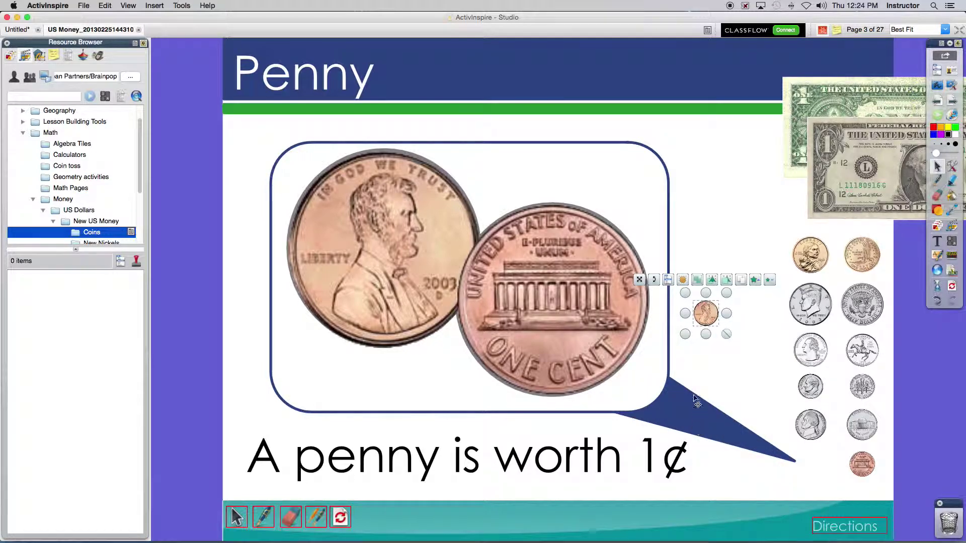
left_click_drag(725, 335, 748, 357)
left_click_drag(719, 328, 103, 340)
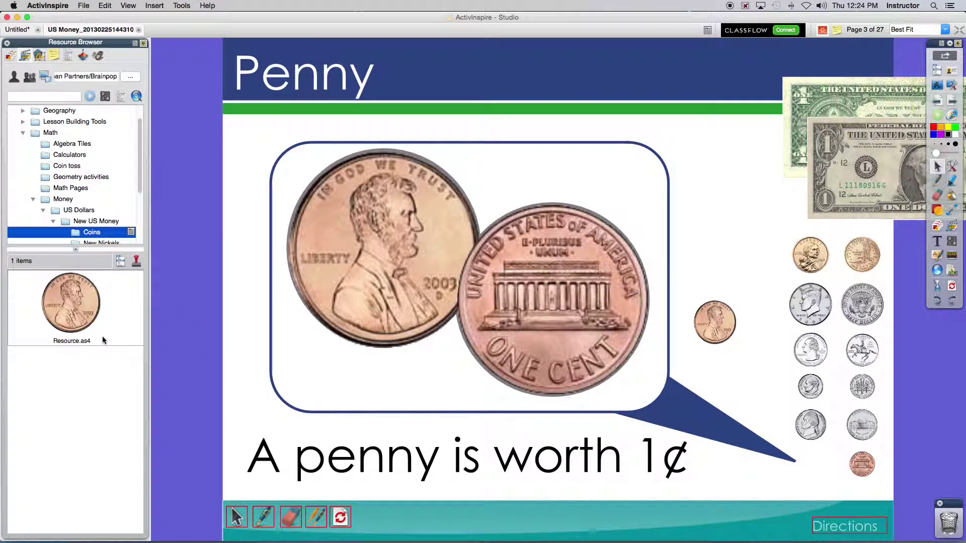
- Rename the new resource to Penny Face, then place the penny-back coin beside the face
left_click(64, 344)
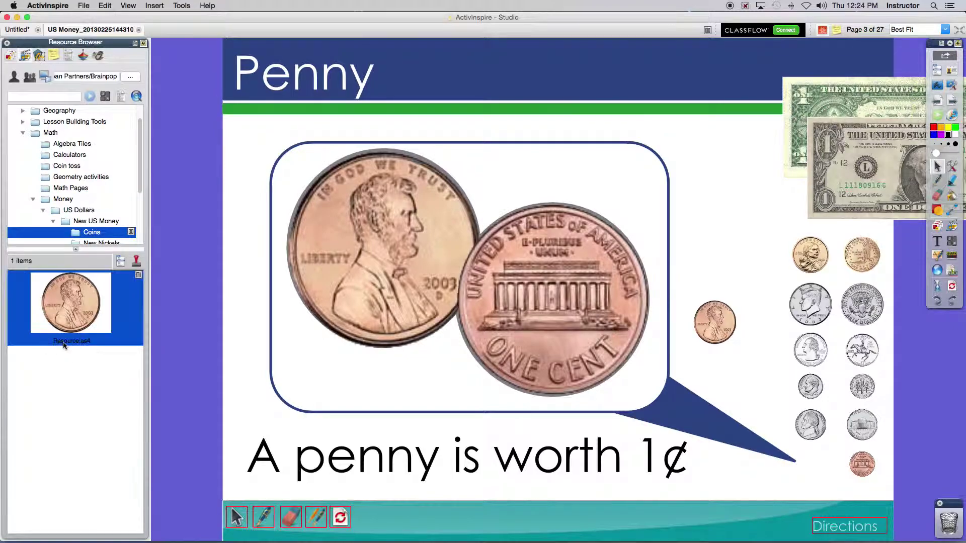
left_click(137, 276)
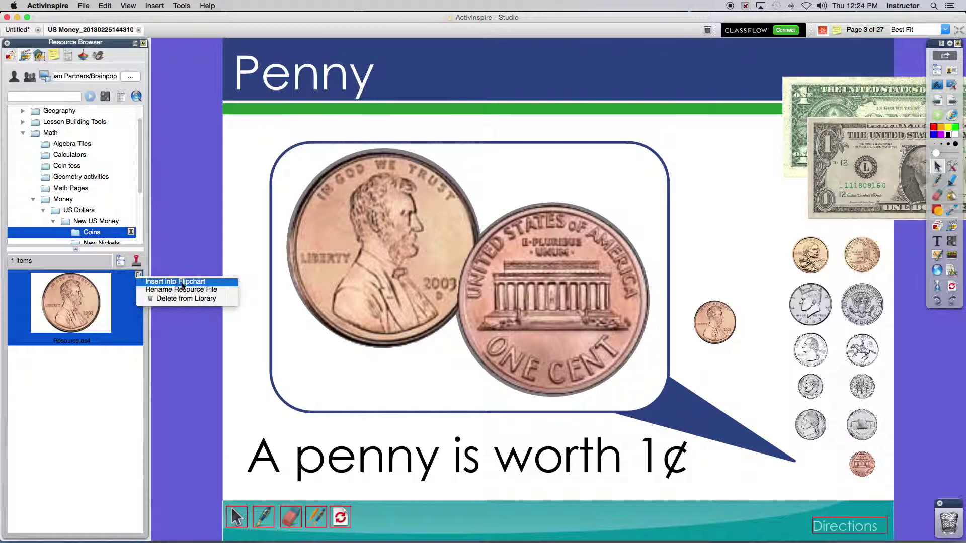
left_click(201, 289)
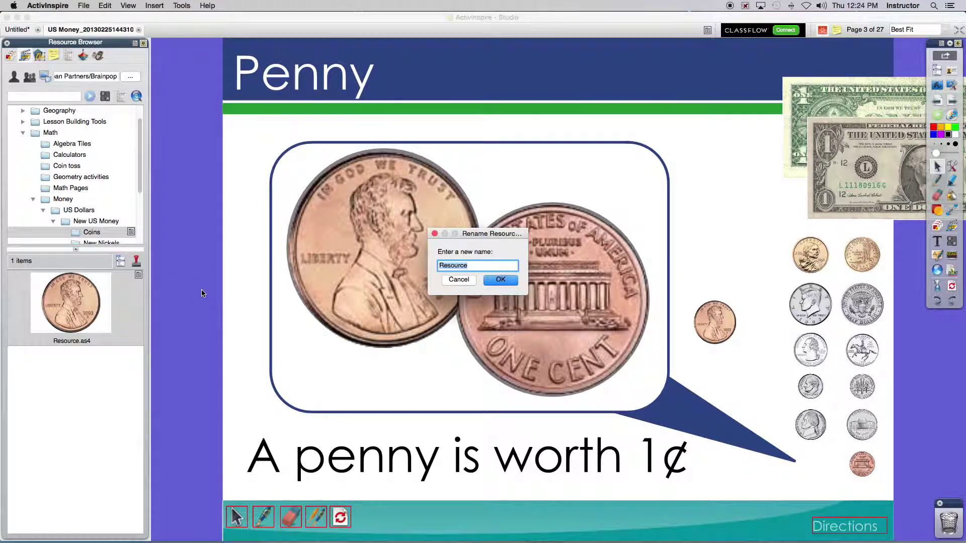
type("Penny Face")
left_click(499, 280)
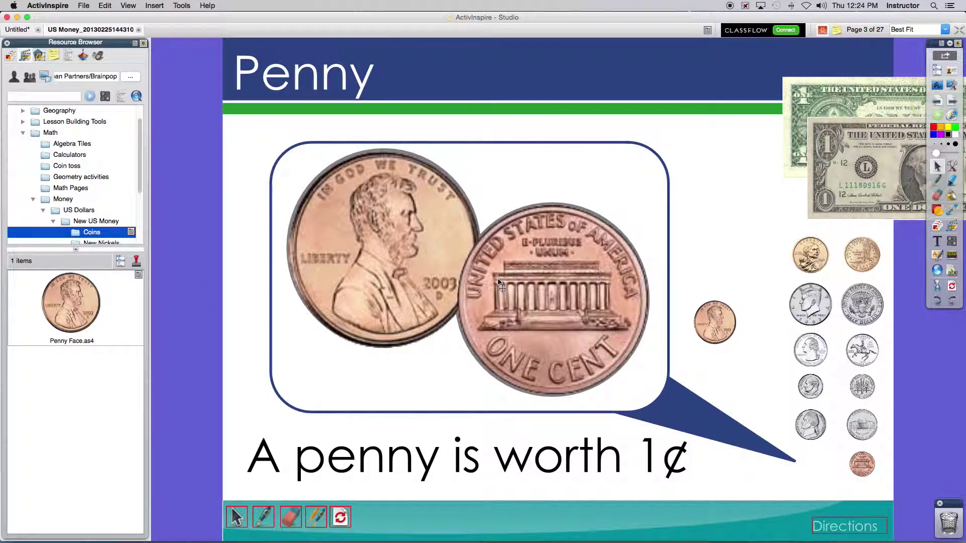
left_click_drag(862, 463, 754, 415)
- Enlarge and unlock the penny-back coin, then save it into Coins as a second resource
left_click(714, 362)
left_click_drag(721, 363, 754, 394)
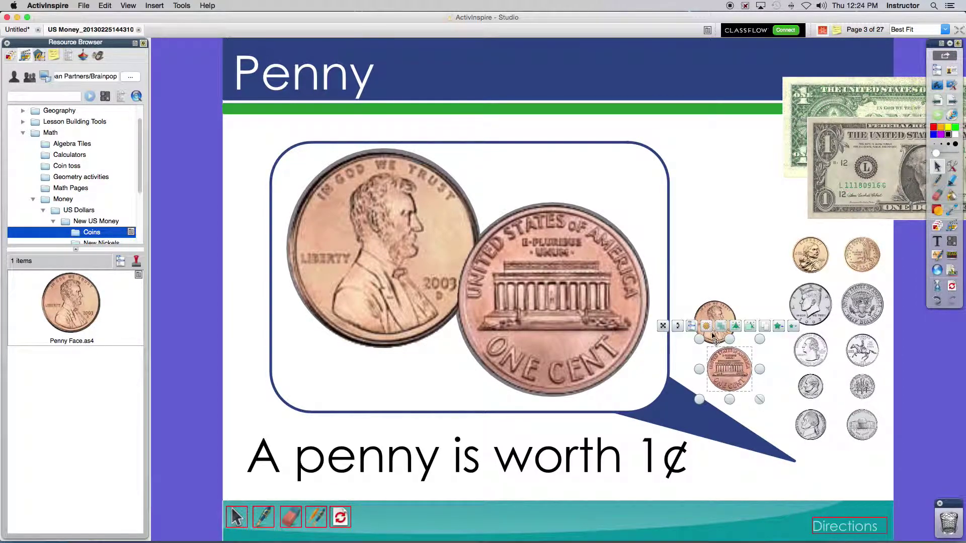
left_click(692, 326)
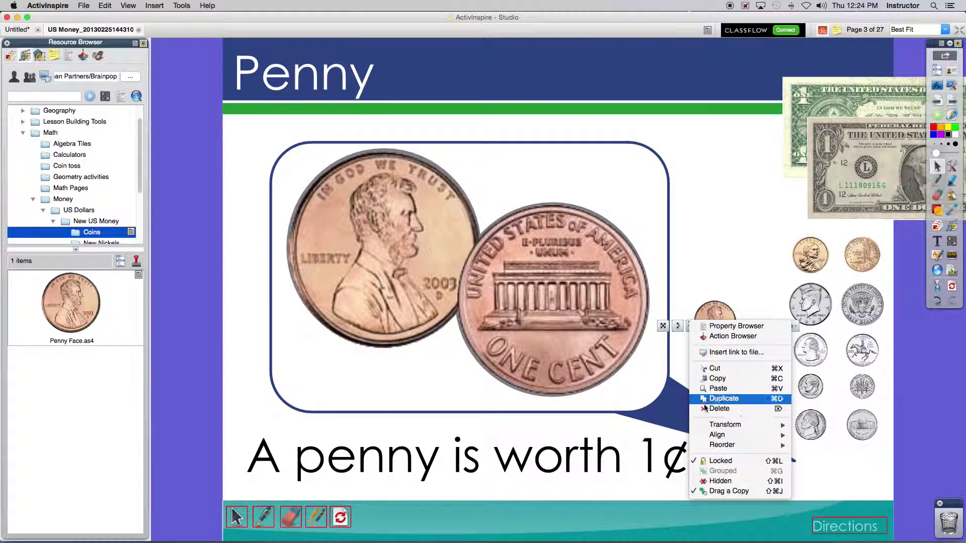
left_click(713, 461)
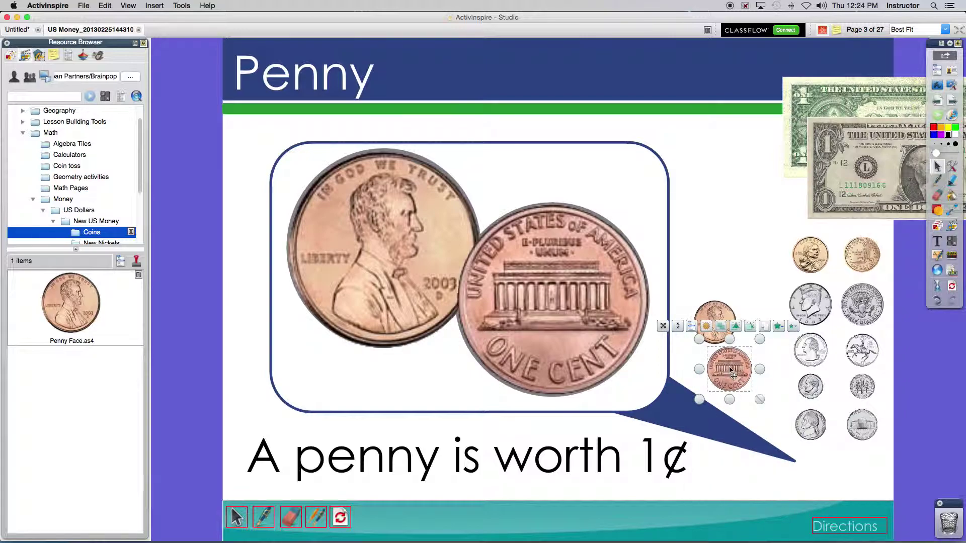
left_click_drag(727, 368, 110, 443)
left_click(120, 359)
left_click(138, 352)
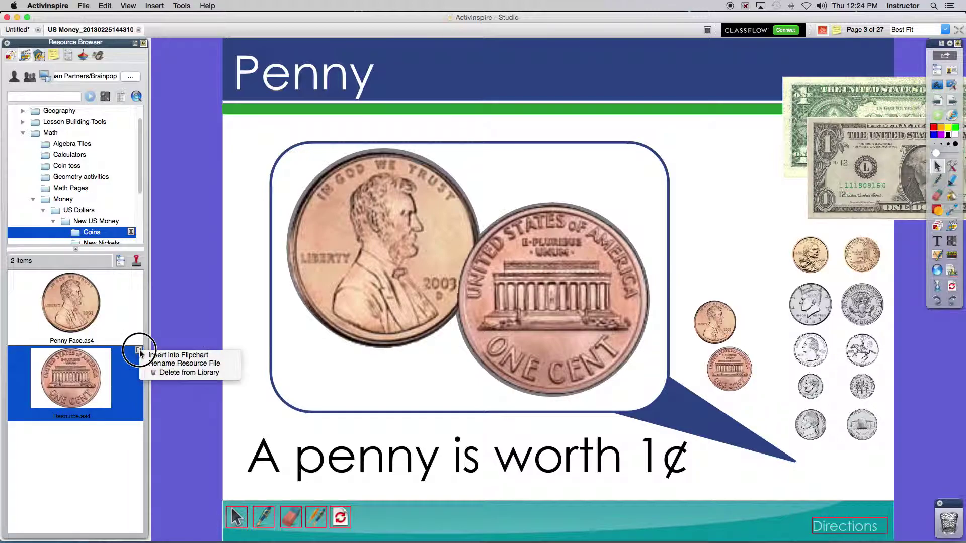
- Rename the penny-back resource to Penny Tail
left_click(161, 369)
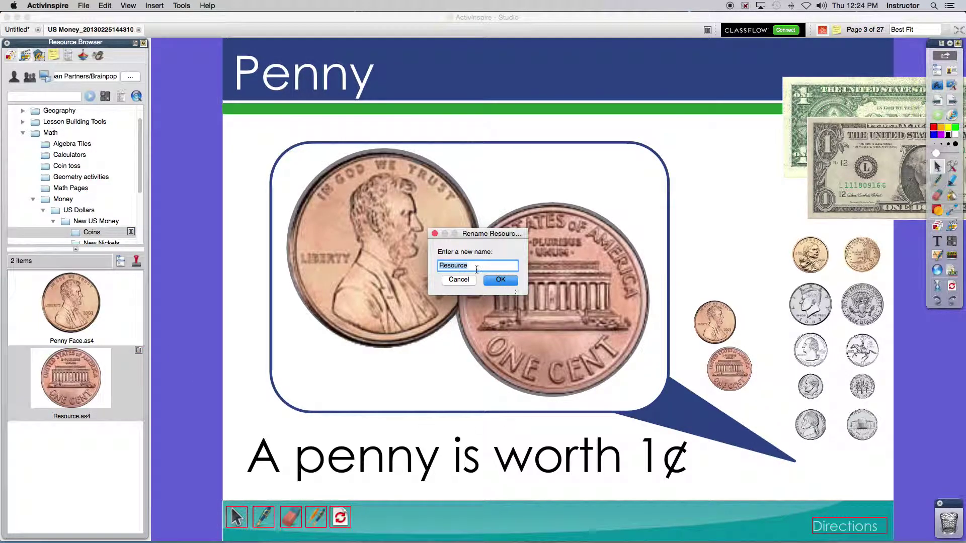
type("Penny Tail")
left_click(503, 280)
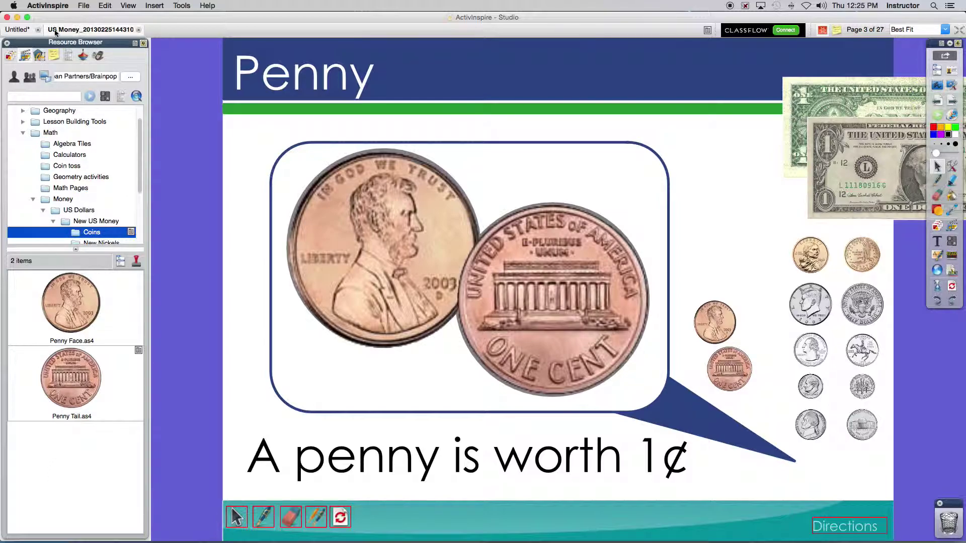
- Add a new blank page to the Untitled flipchart and choose Penny Face as the stamp
left_click(18, 29)
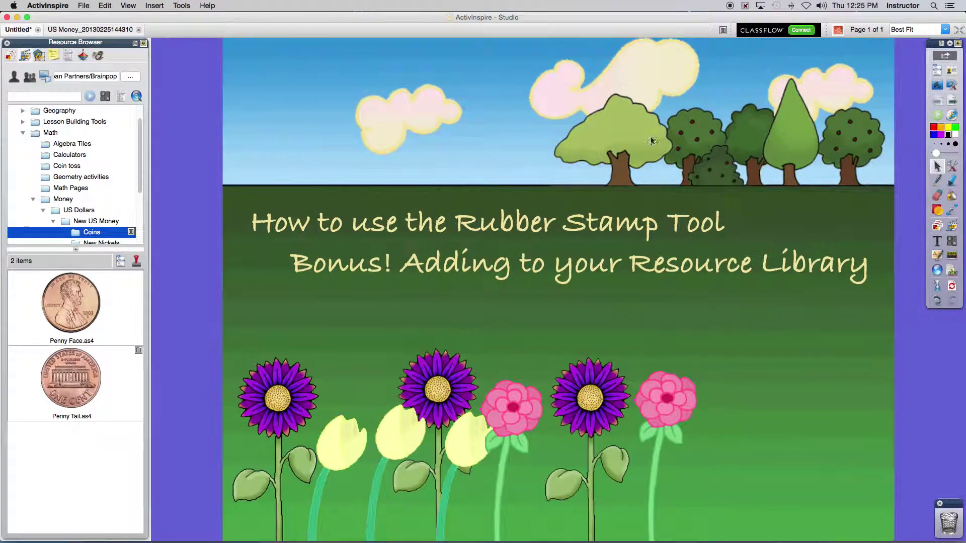
left_click(954, 103)
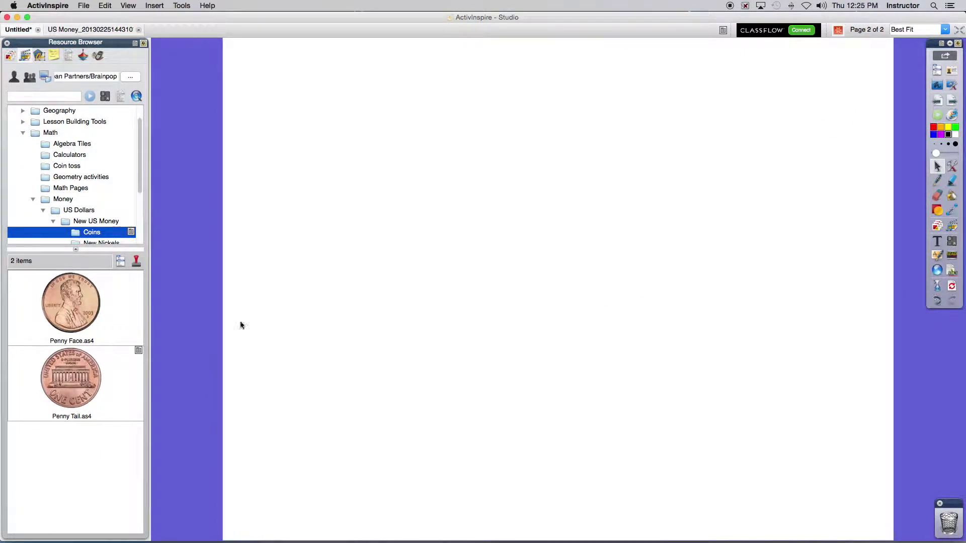
left_click(137, 261)
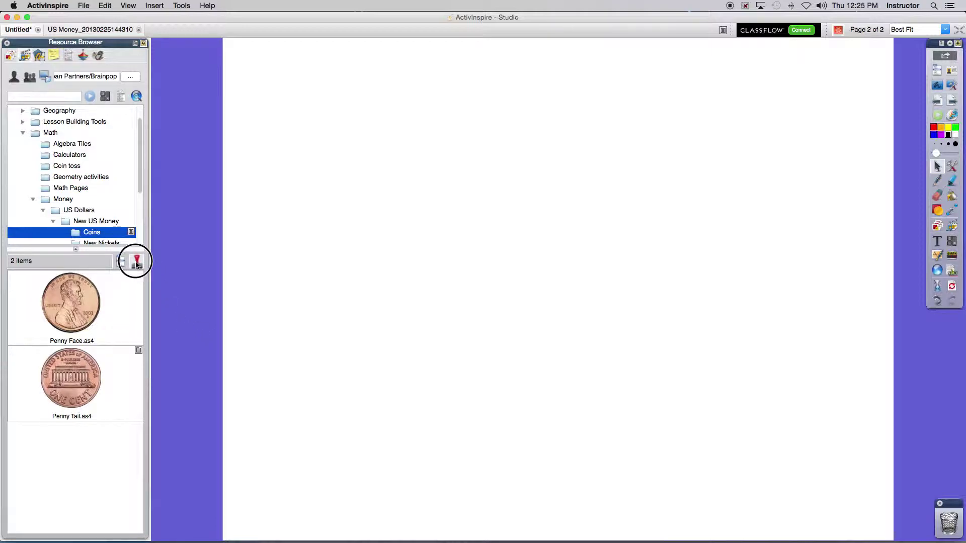
left_click(64, 305)
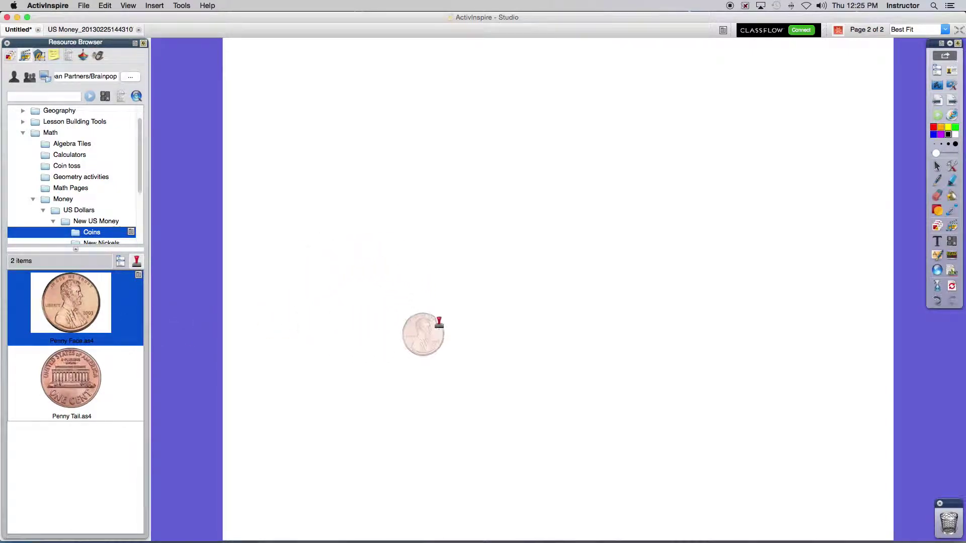
- Stamp penny-face copies across the blank page, then undo the last stamp
left_click(325, 169)
left_click(410, 164)
left_click(561, 209)
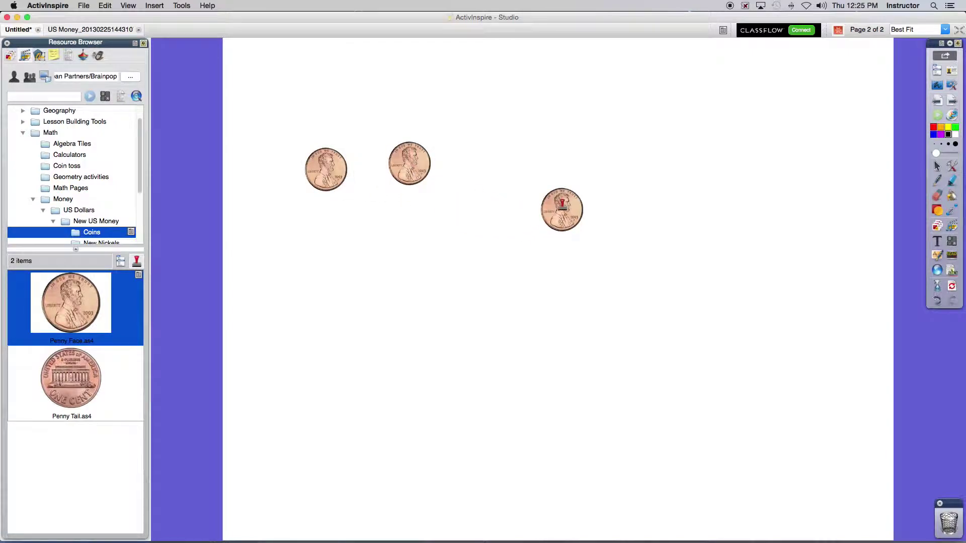
left_click(555, 141)
left_click(629, 314)
left_click(658, 198)
left_click(750, 284)
left_click(775, 174)
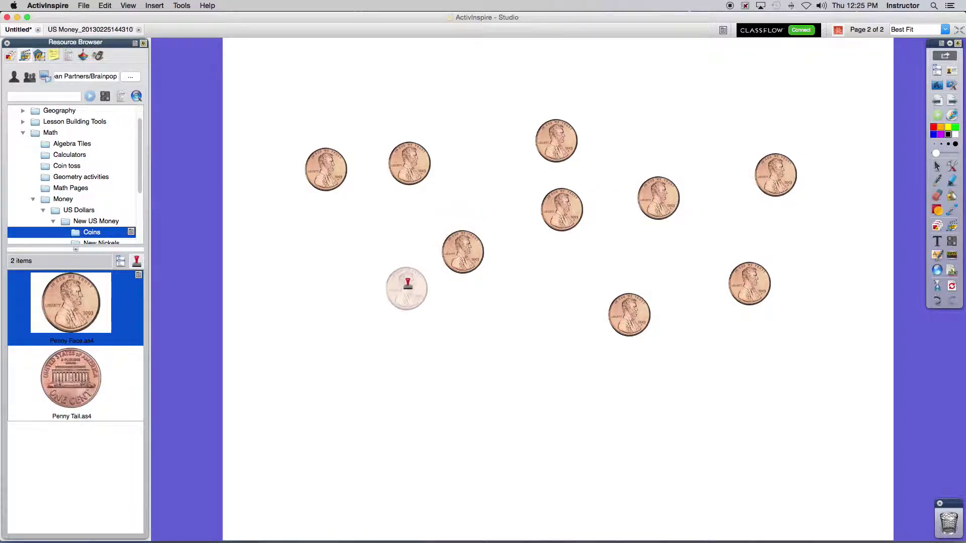
left_click(937, 301)
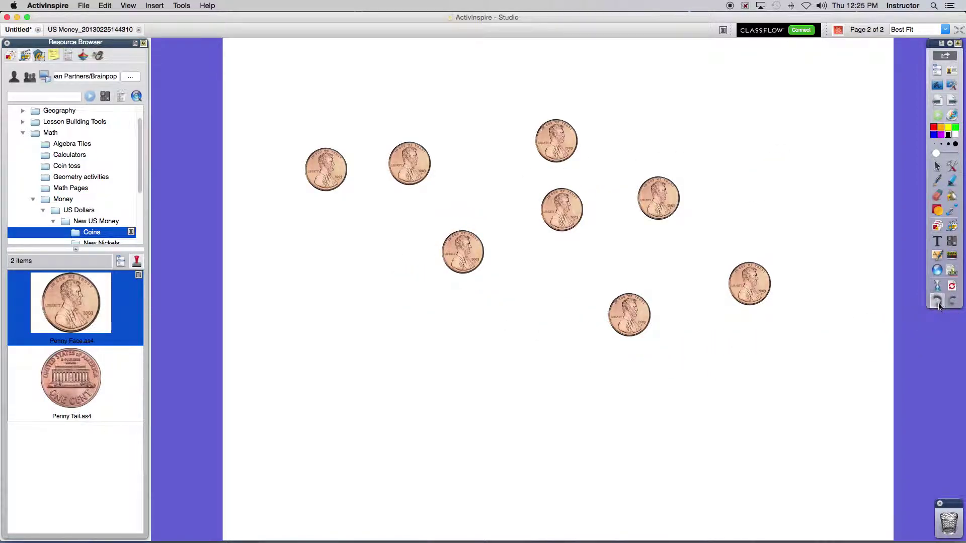
- Undo the stamped pennies, then stamp one Penny Face penny on the lower left of the page
left_click(938, 302)
left_click(938, 302)
left_click(937, 301)
left_click(937, 302)
left_click(937, 301)
left_click(937, 302)
left_click(938, 301)
left_click(938, 302)
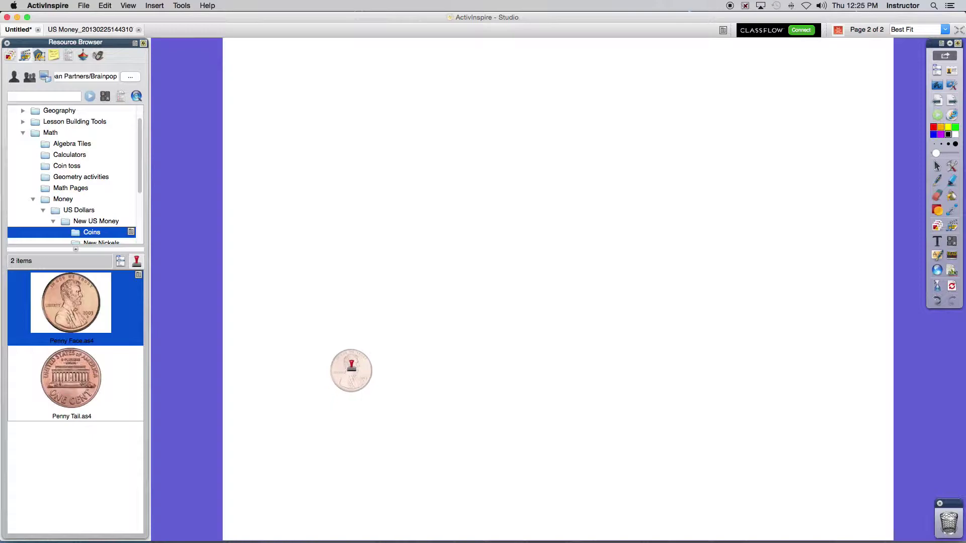
left_click(351, 366)
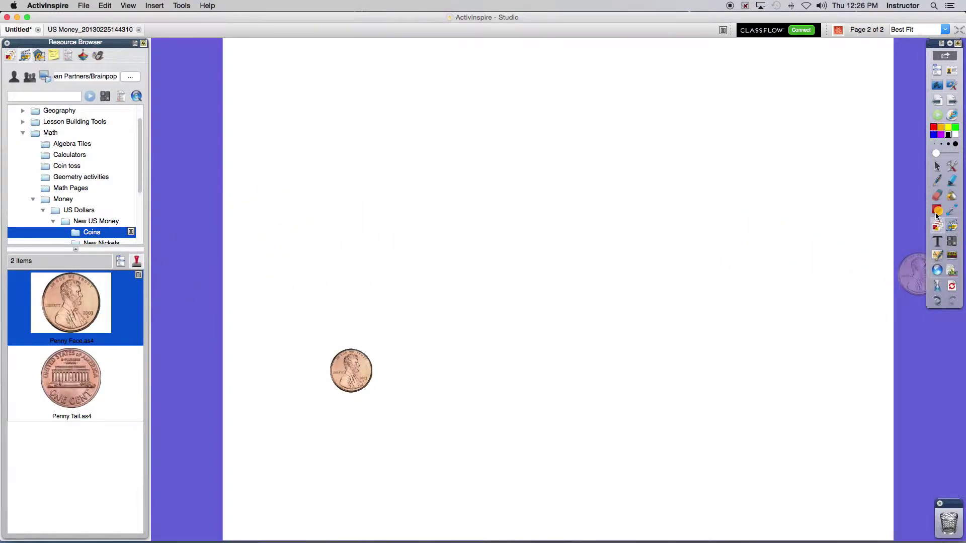
- With the Select tool, drag copies of the penny up-right, higher up, and to the right
left_click(935, 168)
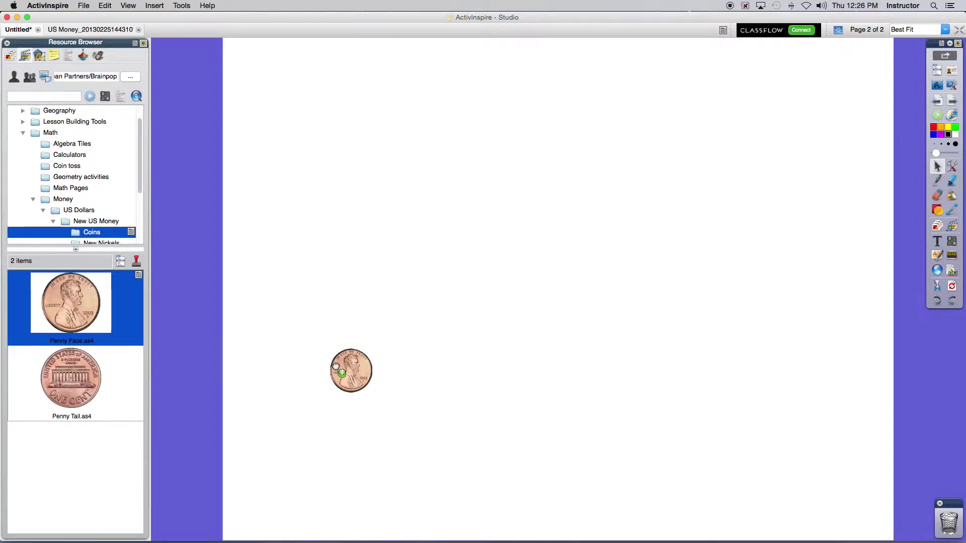
left_click_drag(336, 366, 537, 328)
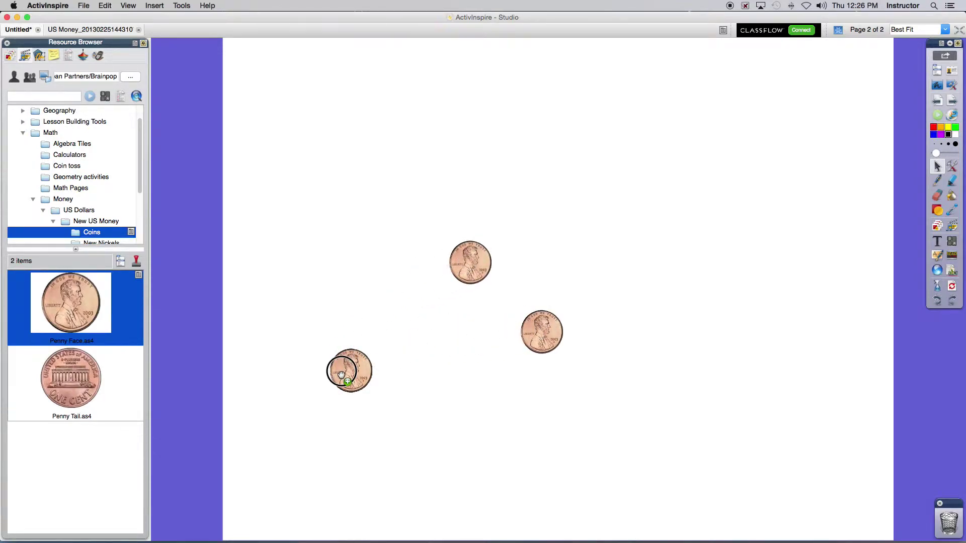
left_click_drag(341, 375, 340, 249)
left_click_drag(350, 375, 391, 316)
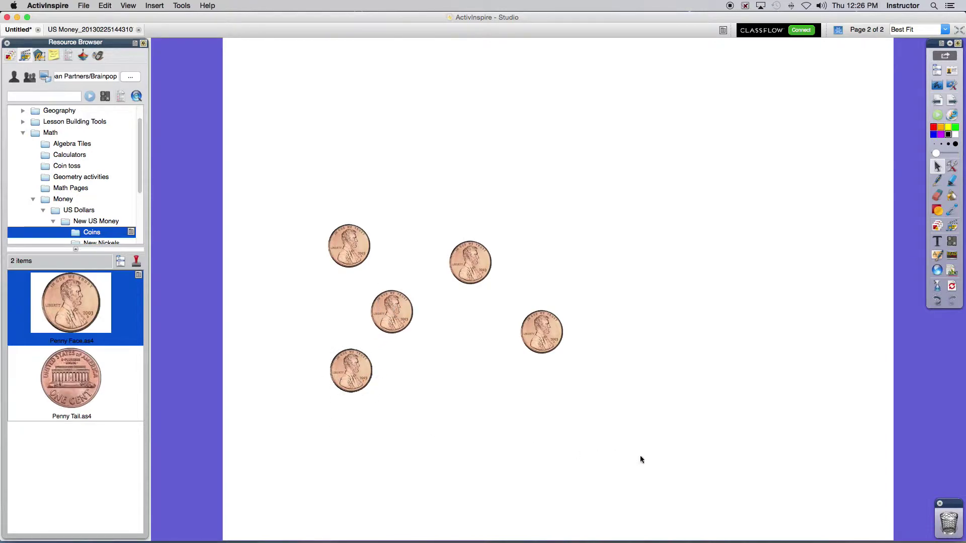